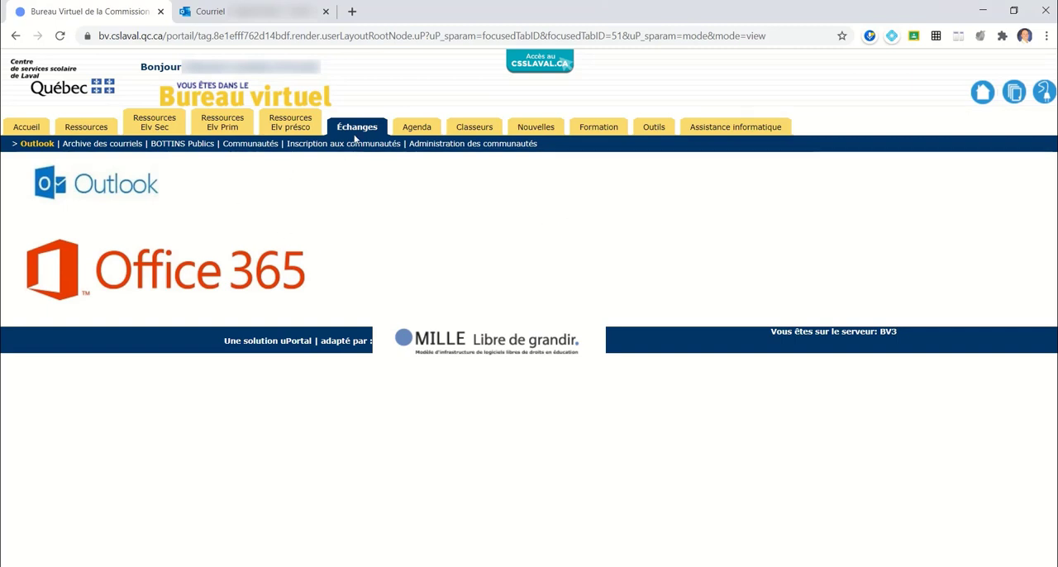
- Switch to the Outlook mailbox and open the inbox message "Disponibilités pour la prochaine réunion"
{"action": "key", "text": "ctrl"}
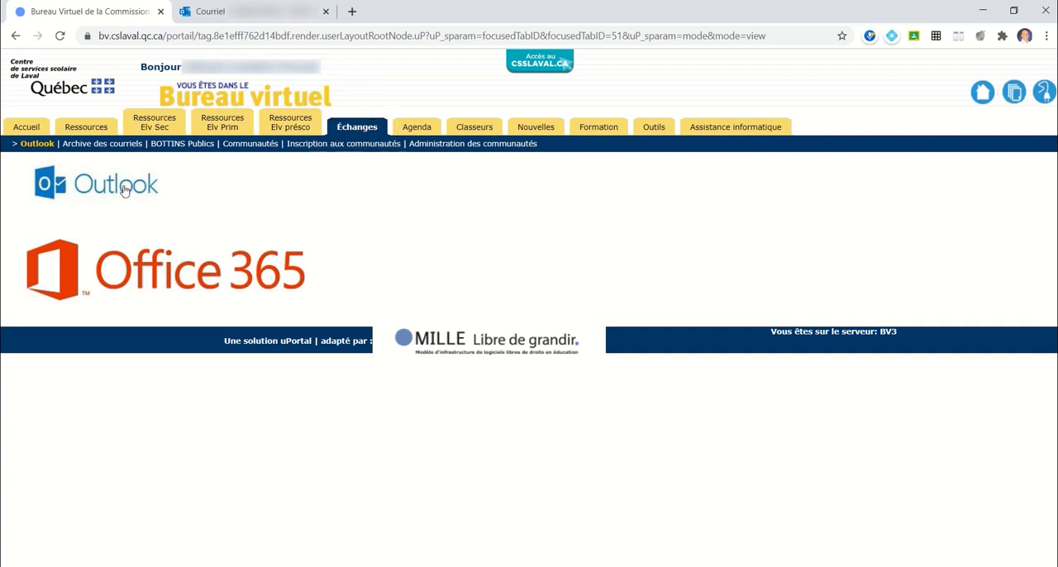
{"action": "key", "text": "ctrl"}
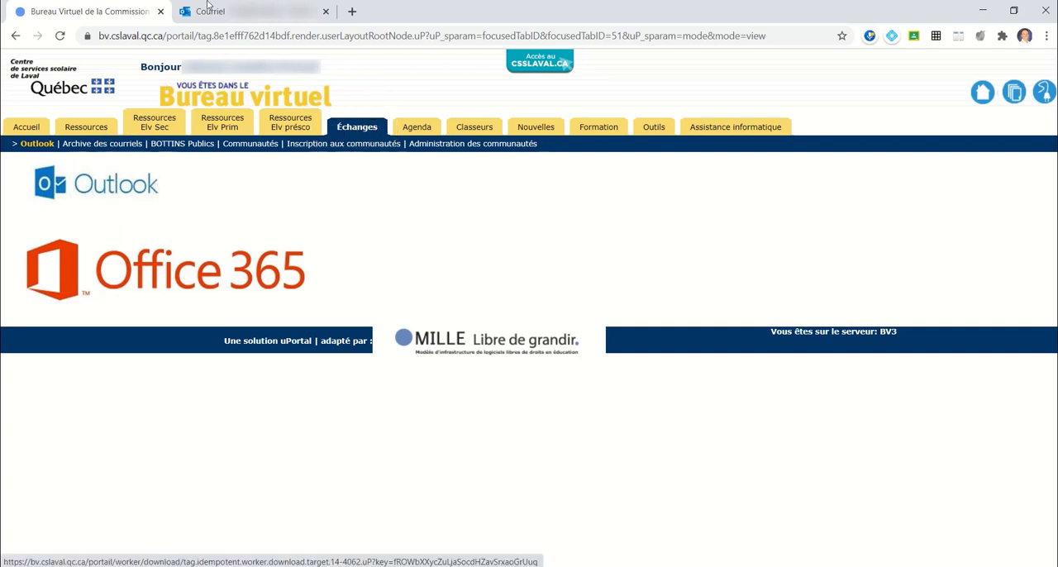
{"action": "left_click", "coordinate": [247, 16]}
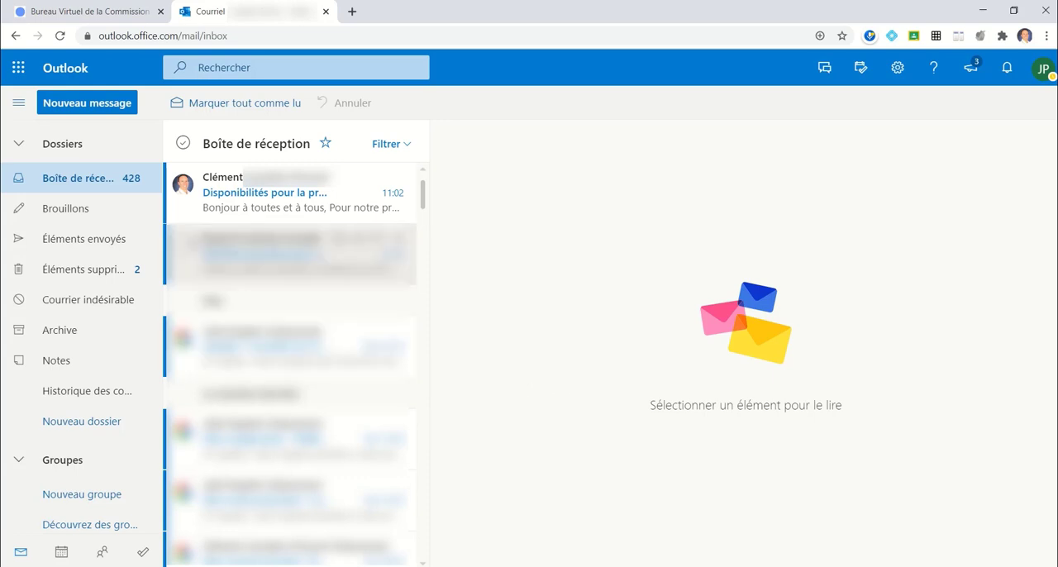
{"action": "left_click", "coordinate": [71, 187]}
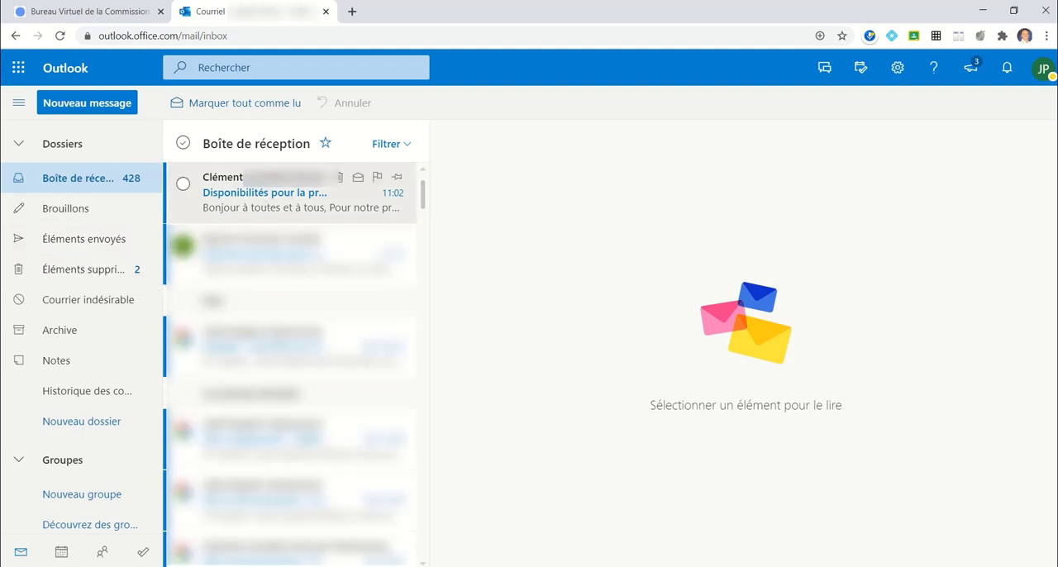
{"action": "left_click", "coordinate": [267, 199]}
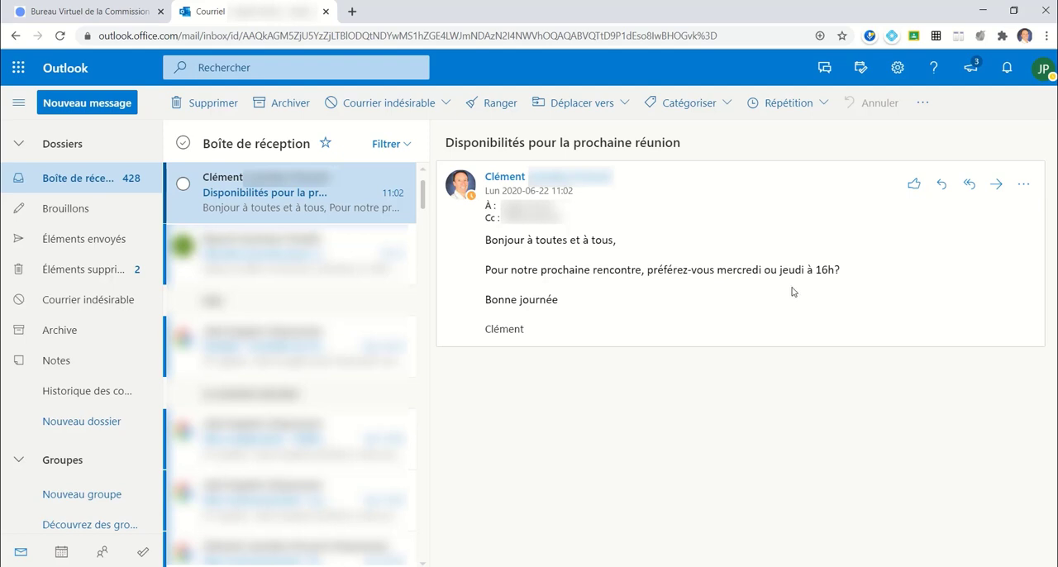
- Examine the reply, additional action, Déplacer vers and Catégoriser options available for the opened message
{"action": "left_click", "coordinate": [913, 185]}
{"action": "left_click", "coordinate": [941, 192]}
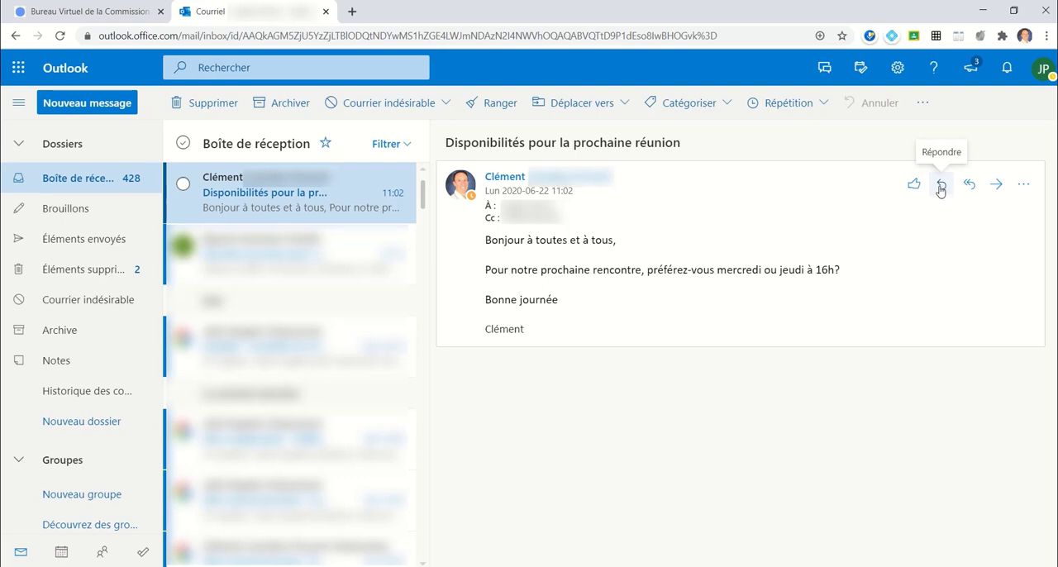
{"action": "left_click", "coordinate": [970, 192]}
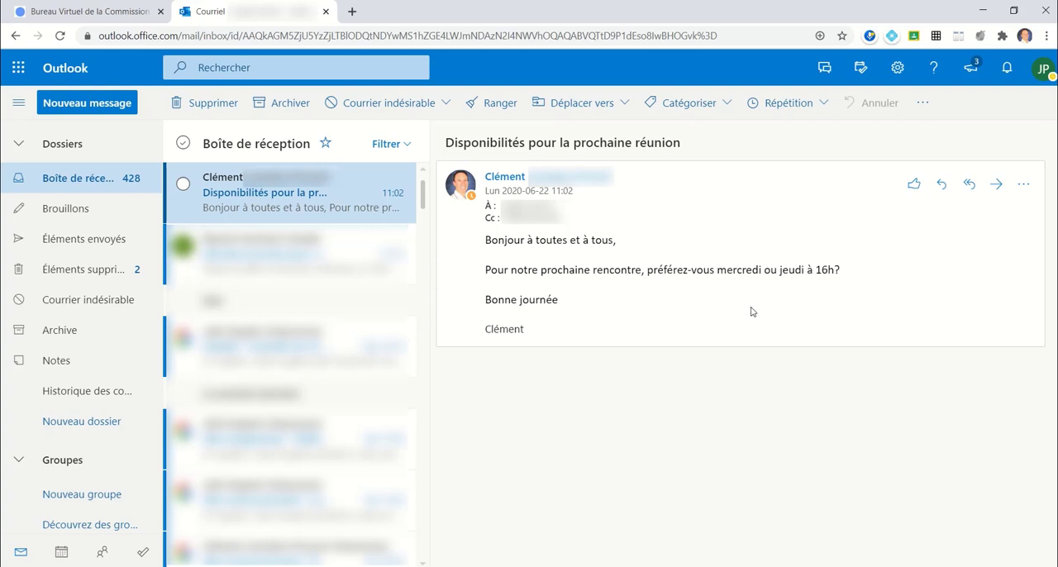
{"action": "left_click", "coordinate": [1023, 185]}
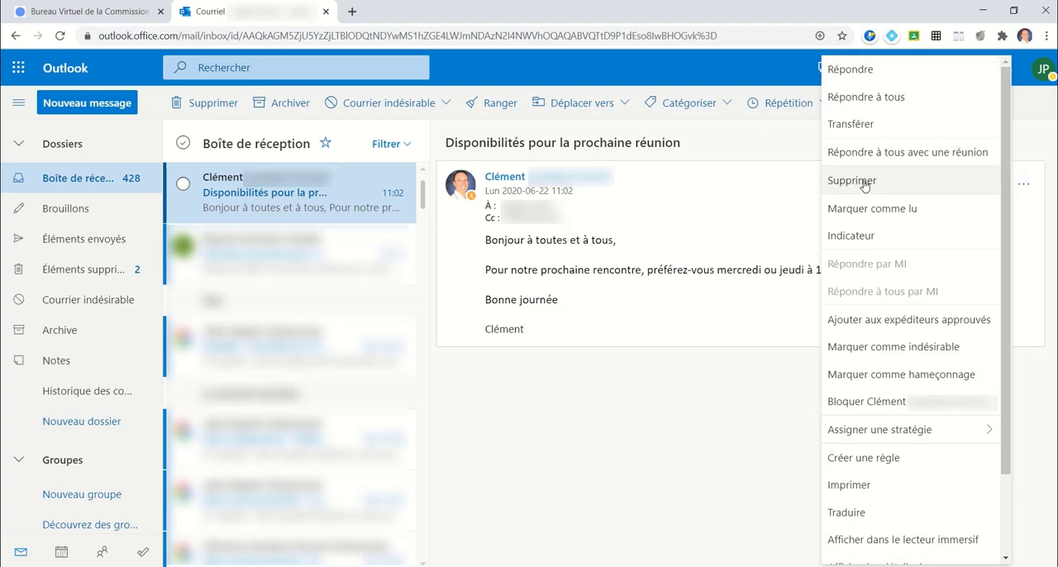
{"action": "left_click", "coordinate": [612, 394]}
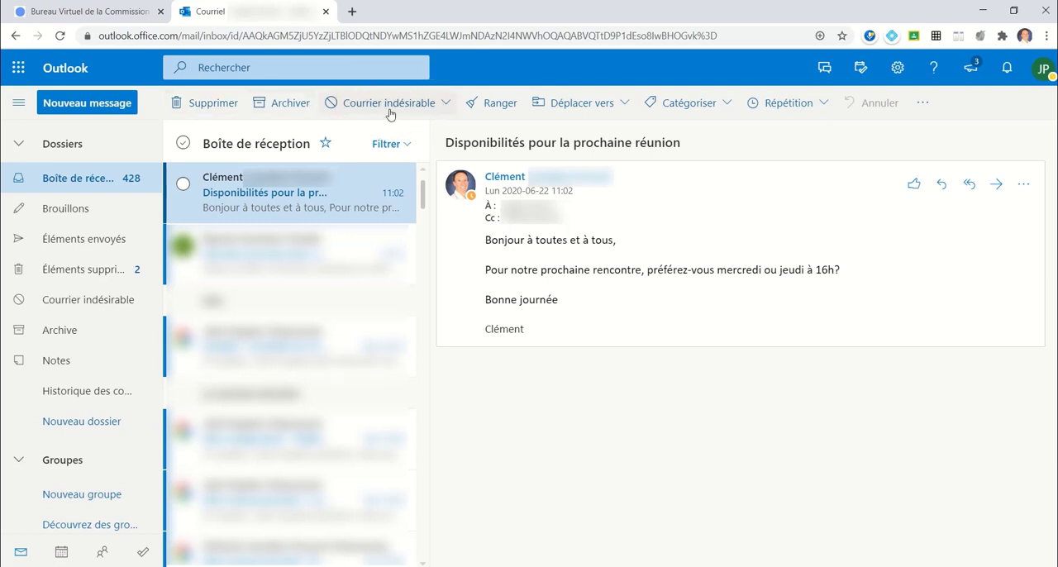
{"action": "left_click", "coordinate": [618, 104]}
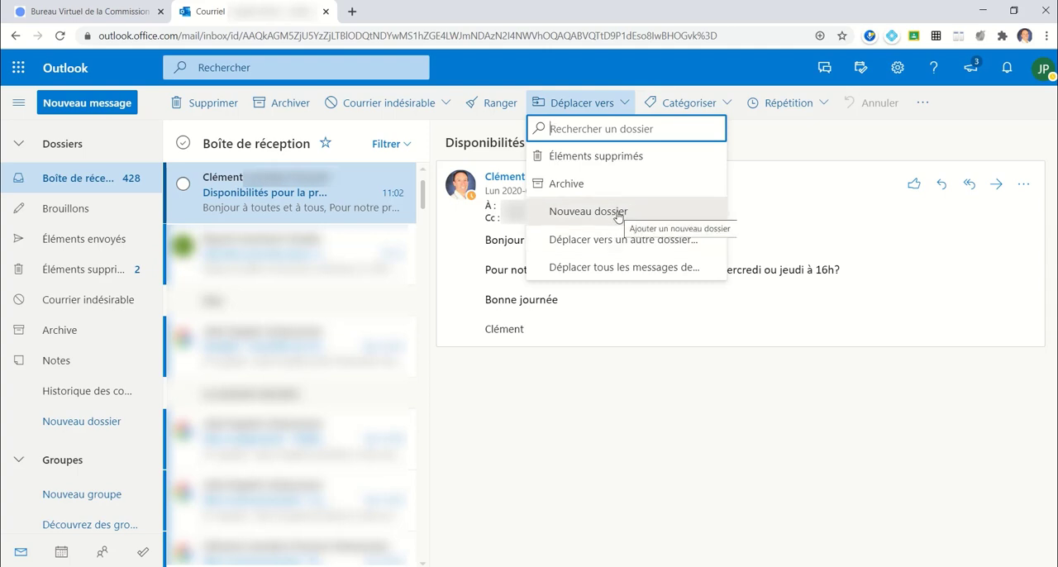
{"action": "left_click", "coordinate": [704, 104]}
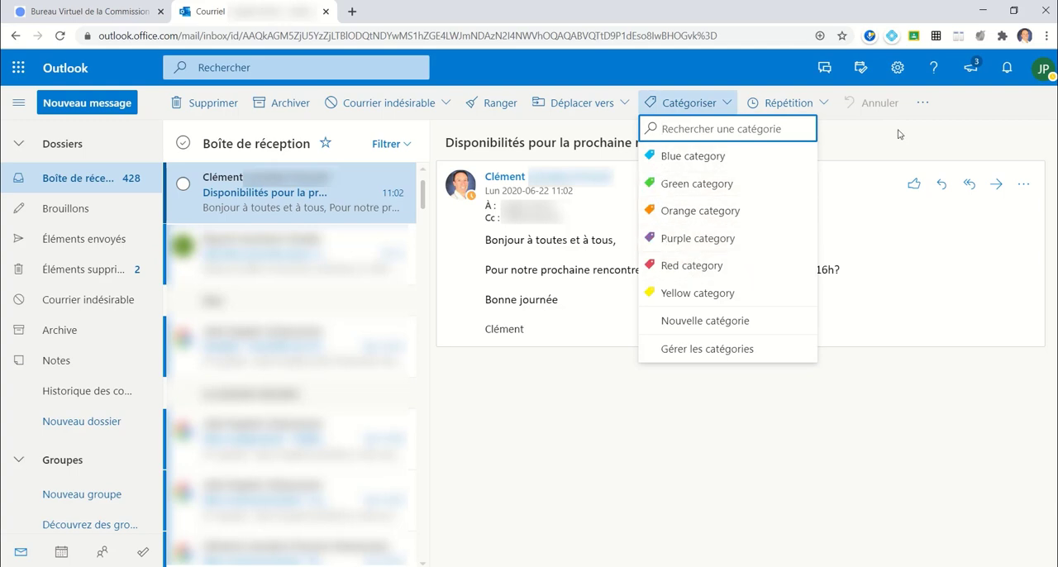
{"action": "left_click", "coordinate": [872, 149]}
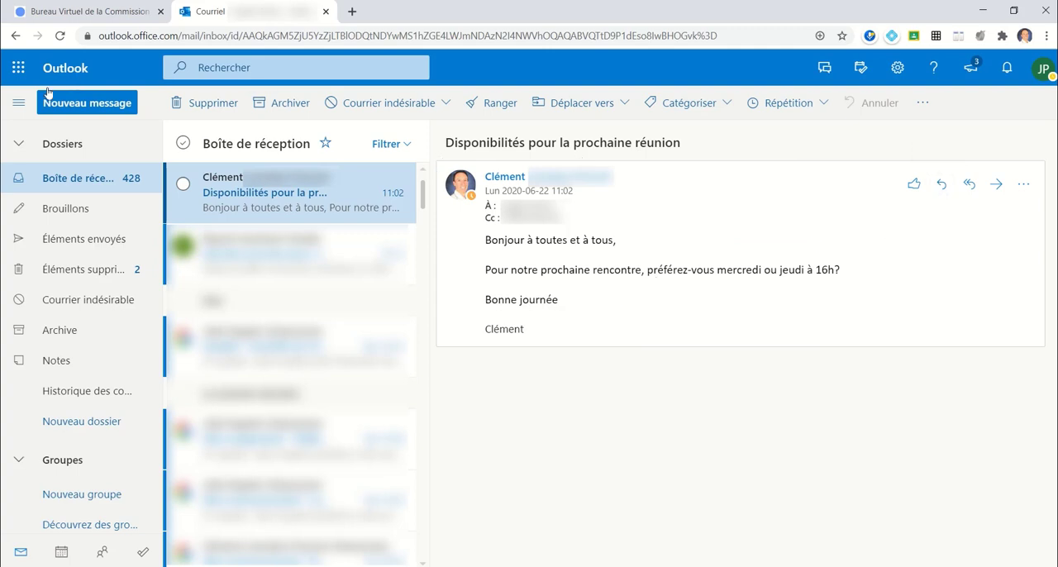
- Start a new message and view the address lists offered for its À recipients
{"action": "left_click", "coordinate": [86, 108]}
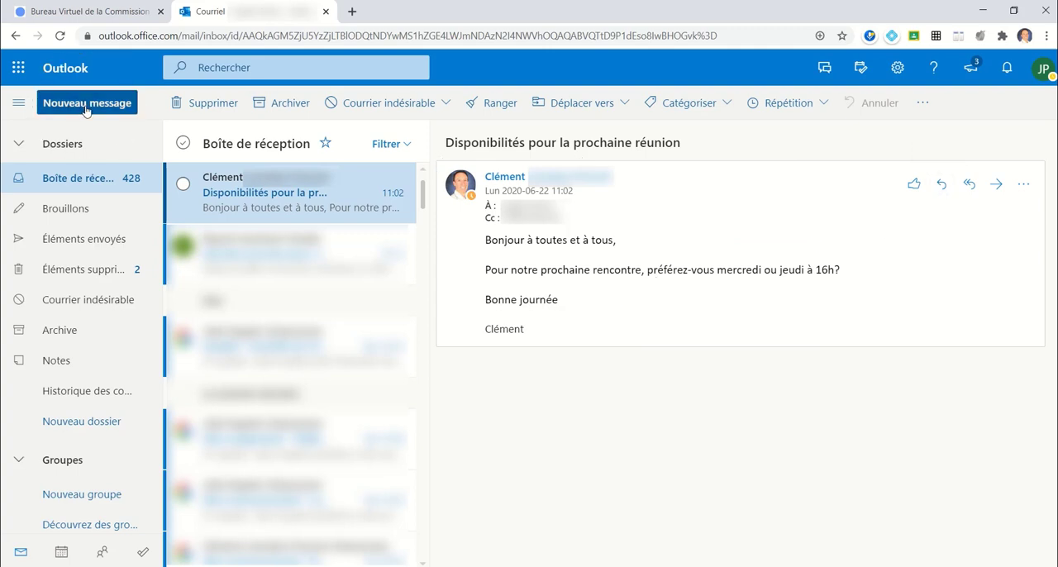
{"action": "left_click", "coordinate": [86, 110]}
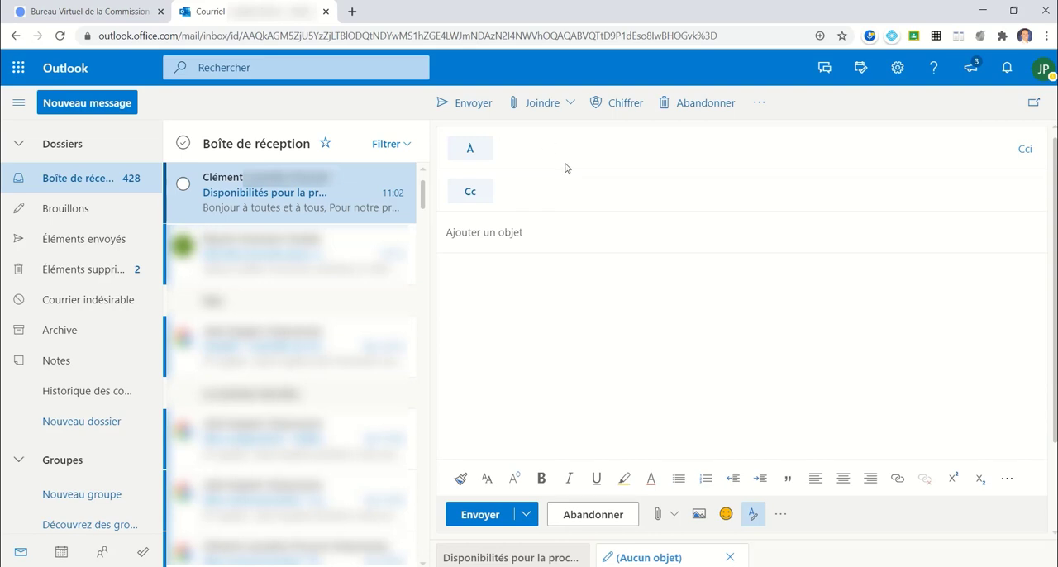
{"action": "key", "text": "ctrl"}
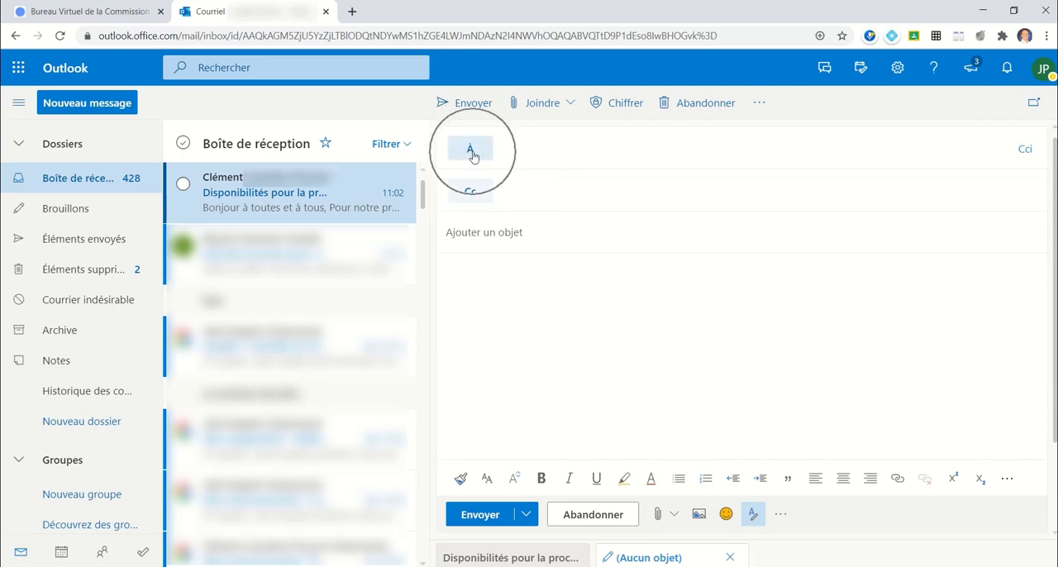
{"action": "left_click", "coordinate": [471, 156]}
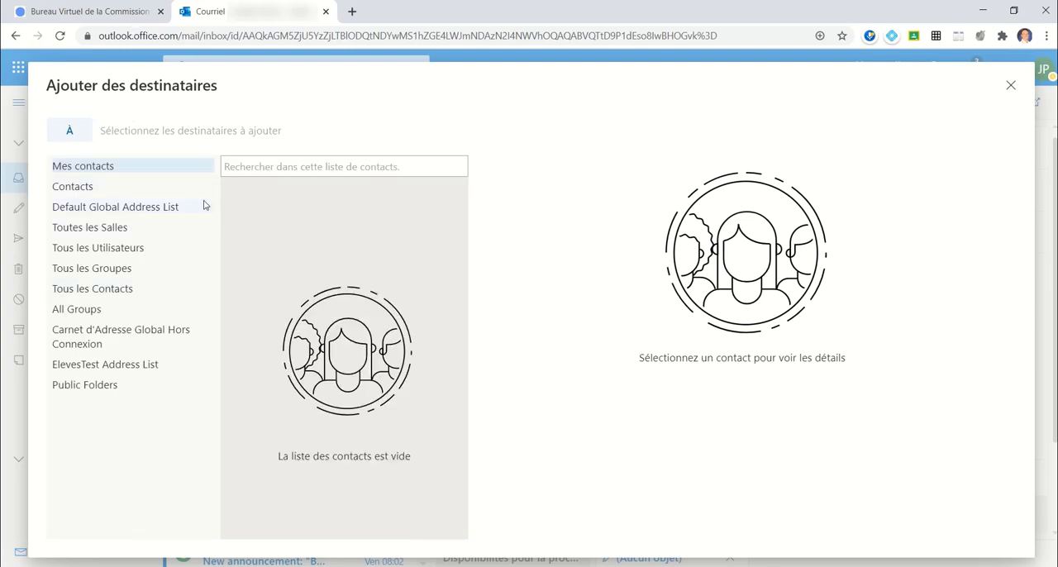
{"action": "left_click", "coordinate": [1009, 89]}
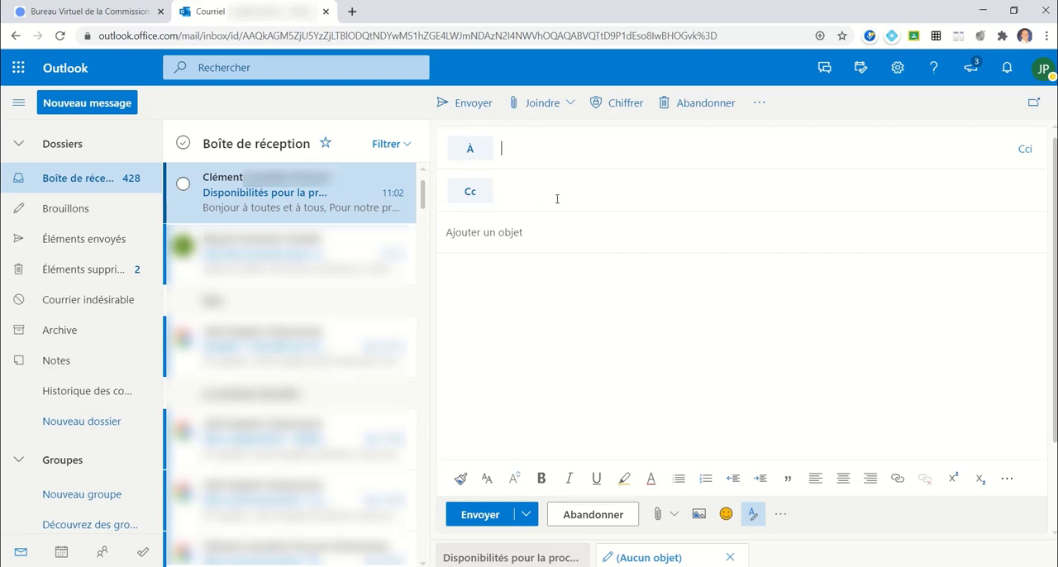
- Show the Cci field in the new message and set the subject to "Réunion"
{"action": "left_click", "coordinate": [1023, 156]}
{"action": "left_click", "coordinate": [531, 285]}
{"action": "type", "text": "Réu"}
{"action": "type", "text": "nion"}
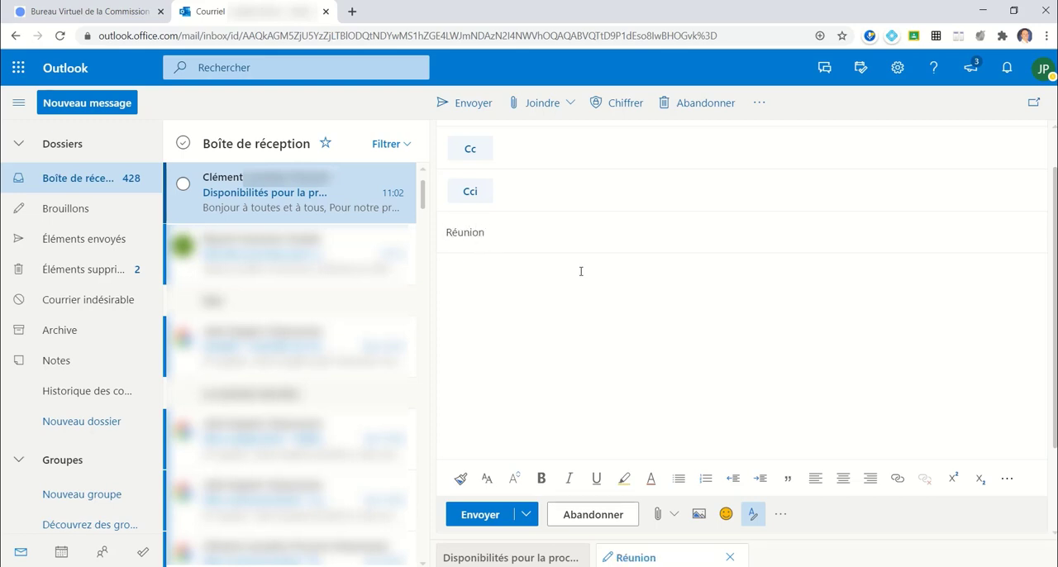
{"action": "type", "text": "suis disponible mercre"}
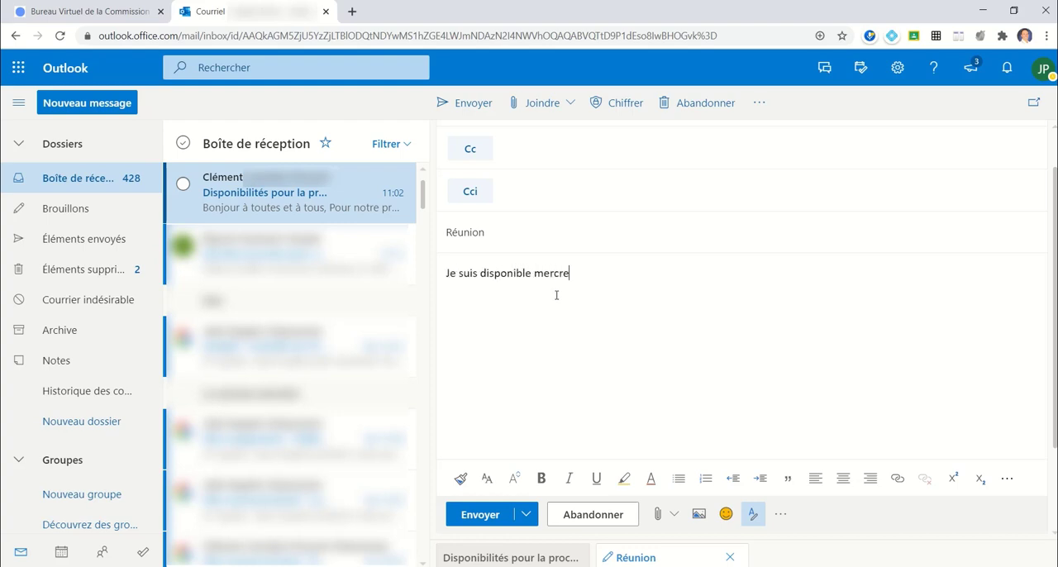
{"action": "type", "text": "di à 16h"}
- Review the text formatting options, including the additional ones, for the selected body sentence
{"action": "left_click_drag", "start_coordinate": [446, 276], "coordinate": [616, 275]}
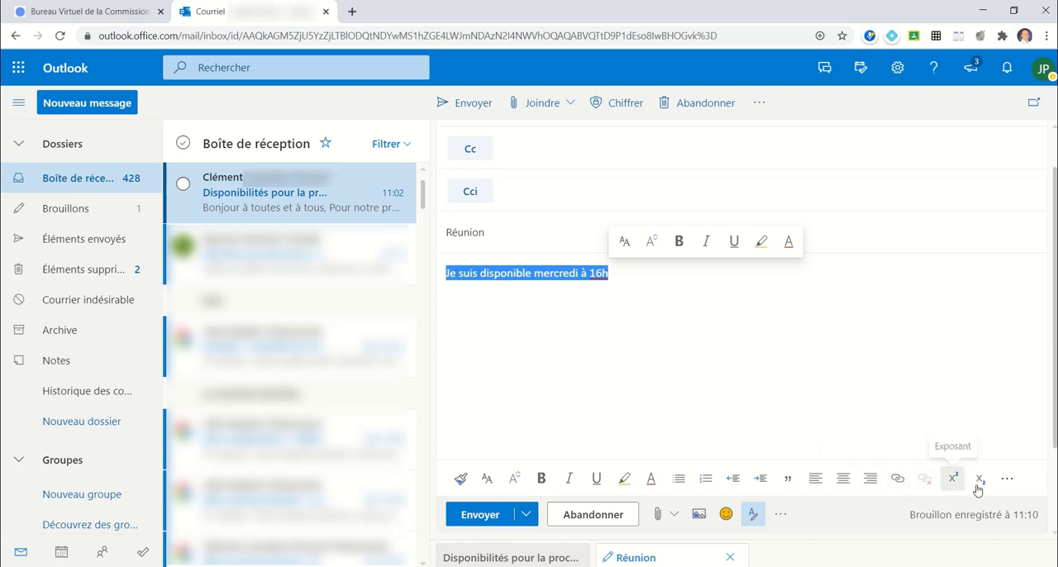
{"action": "left_click", "coordinate": [1006, 479]}
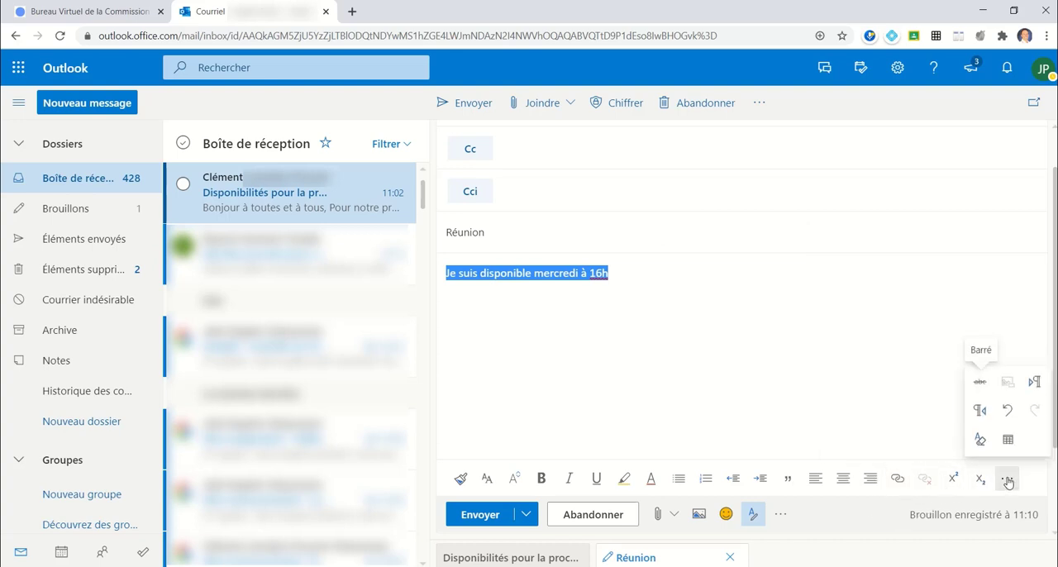
{"action": "left_click", "coordinate": [841, 522]}
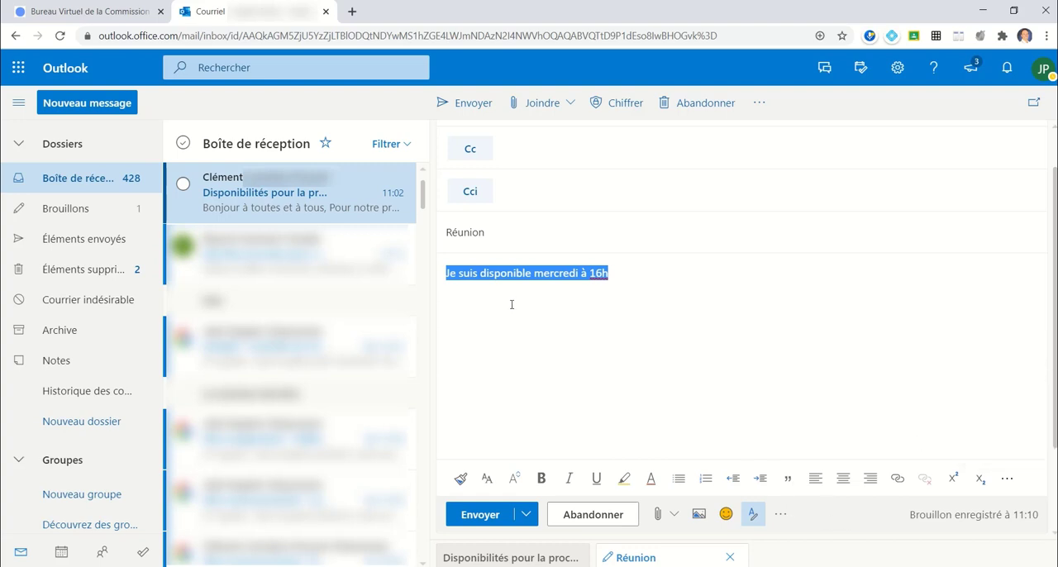
{"action": "left_click", "coordinate": [635, 284]}
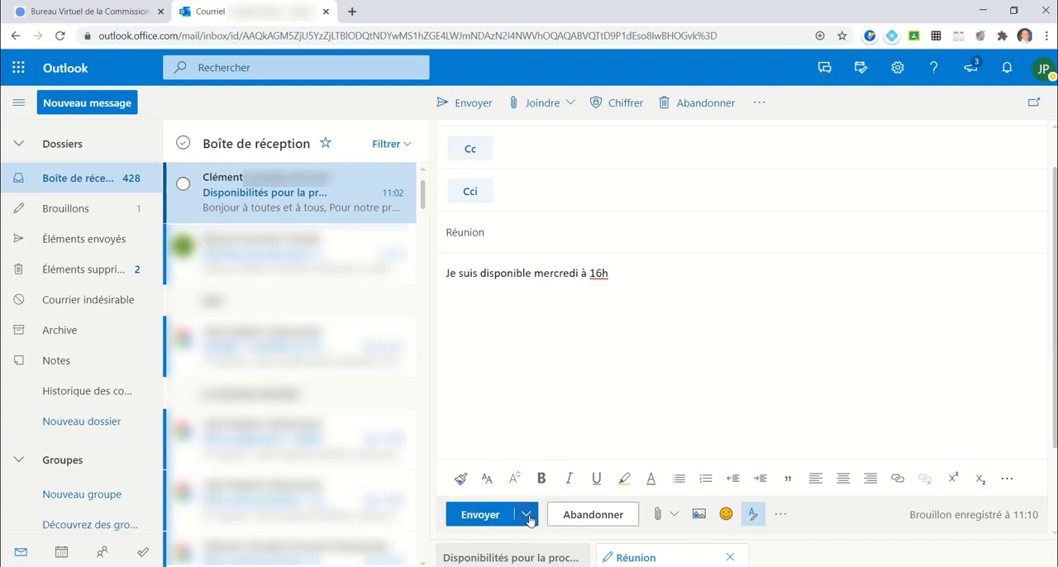
- Examine the draft's sending, attachment and additional message options, such as Envoyer ultérieurement and Emplacements en ligne
{"action": "left_click", "coordinate": [527, 515]}
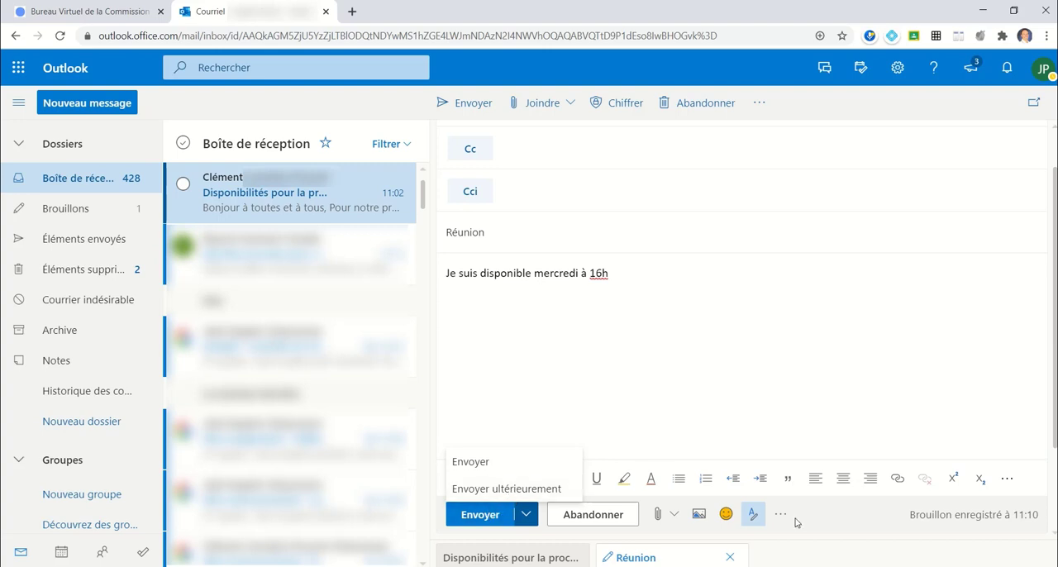
{"action": "left_click", "coordinate": [630, 307]}
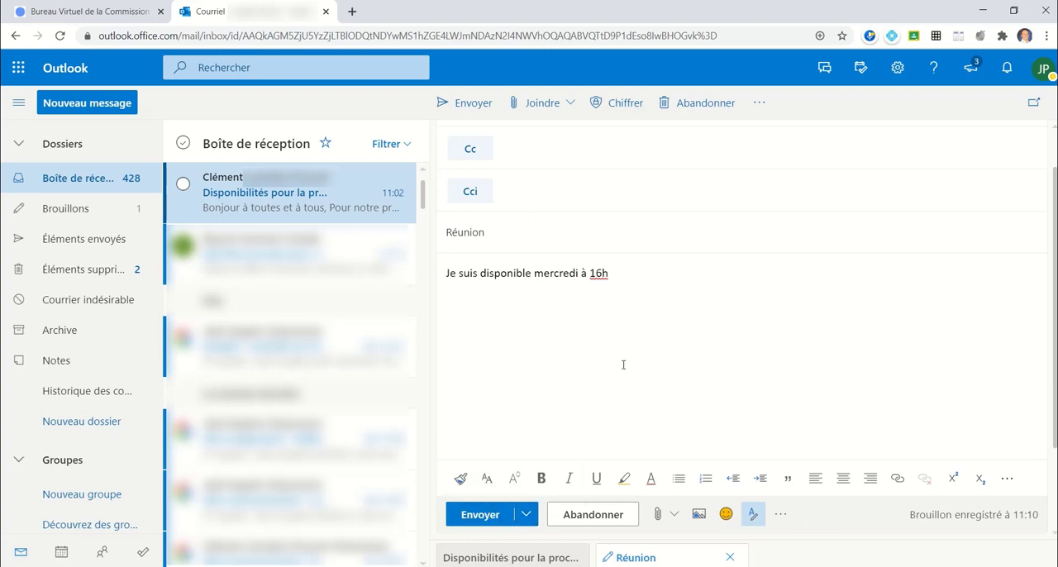
{"action": "left_click", "coordinate": [601, 520]}
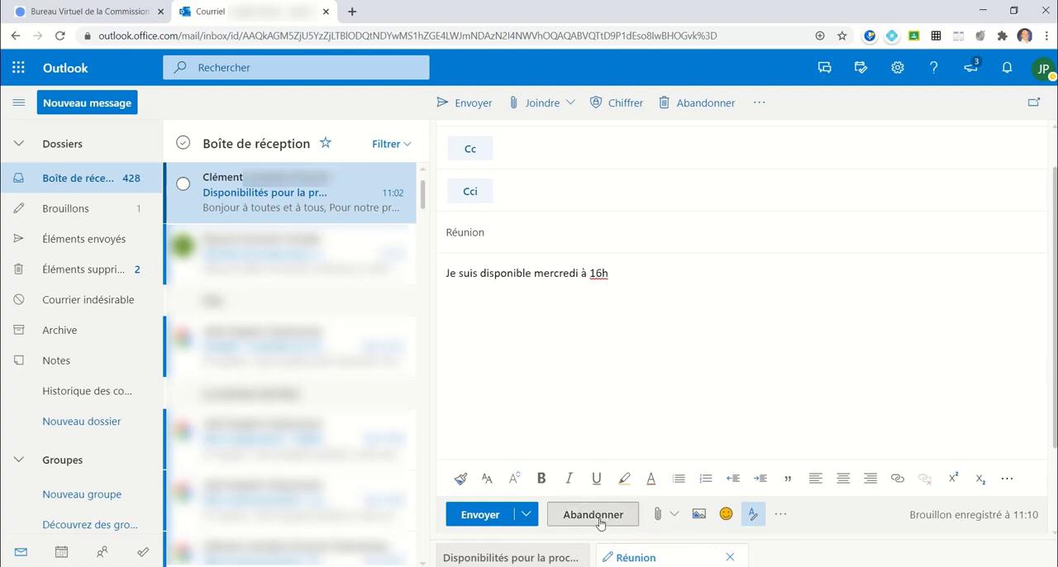
{"action": "left_click", "coordinate": [672, 515]}
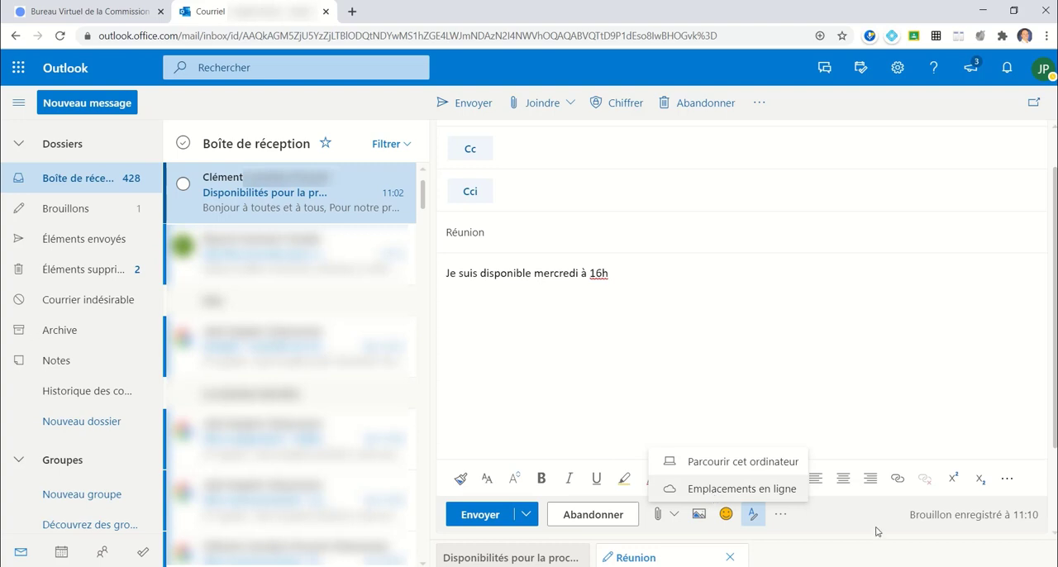
{"action": "left_click", "coordinate": [849, 523]}
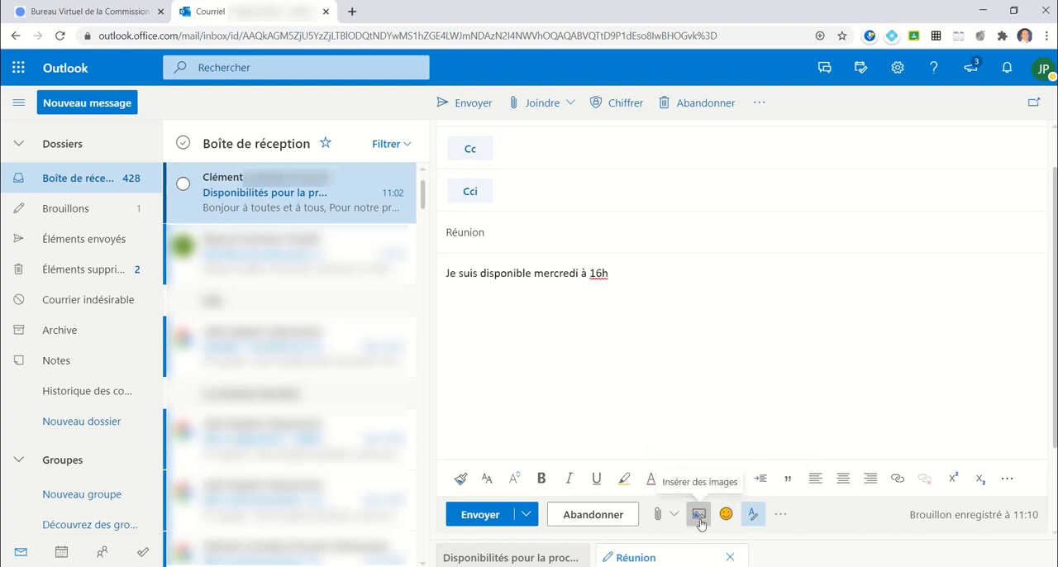
{"action": "left_click", "coordinate": [780, 516]}
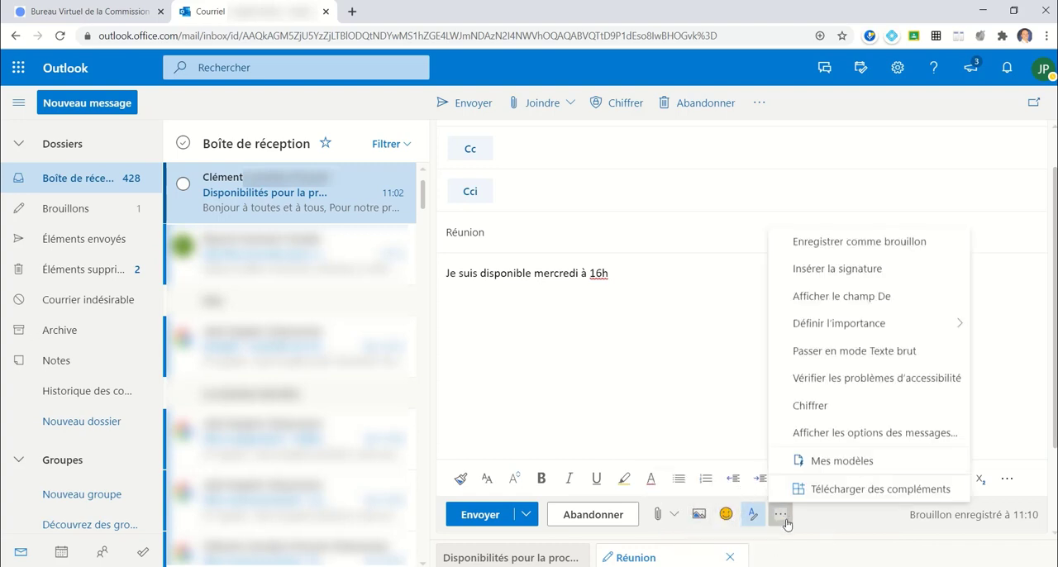
{"action": "left_click", "coordinate": [639, 331]}
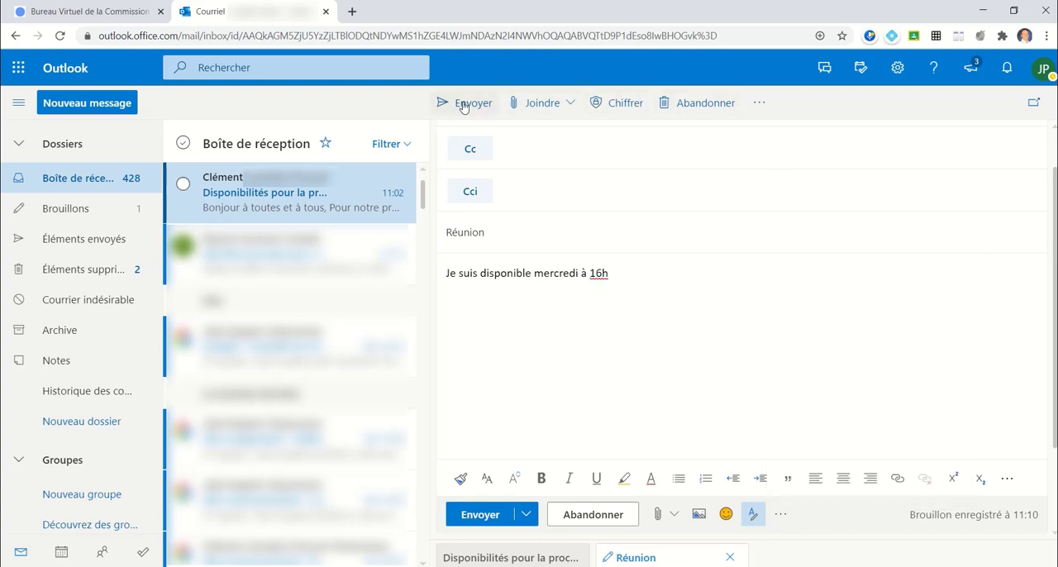
{"action": "left_click", "coordinate": [537, 104]}
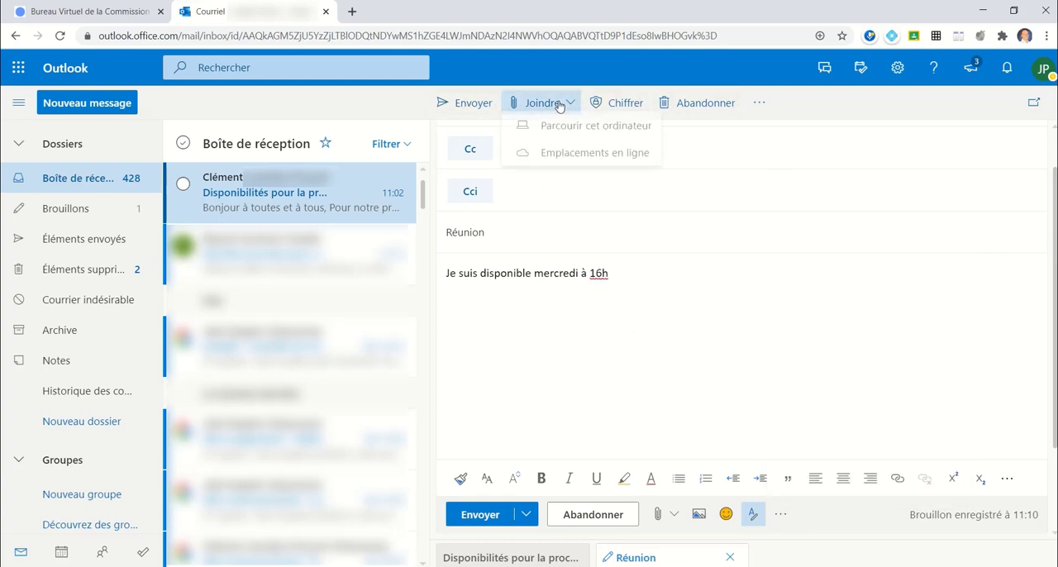
{"action": "left_click", "coordinate": [759, 104]}
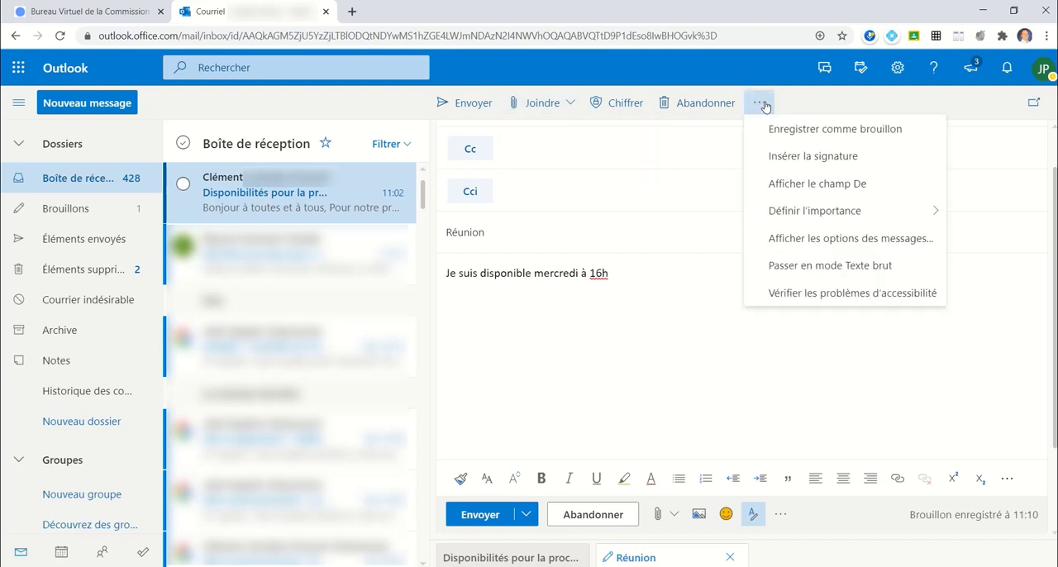
{"action": "left_click", "coordinate": [834, 98]}
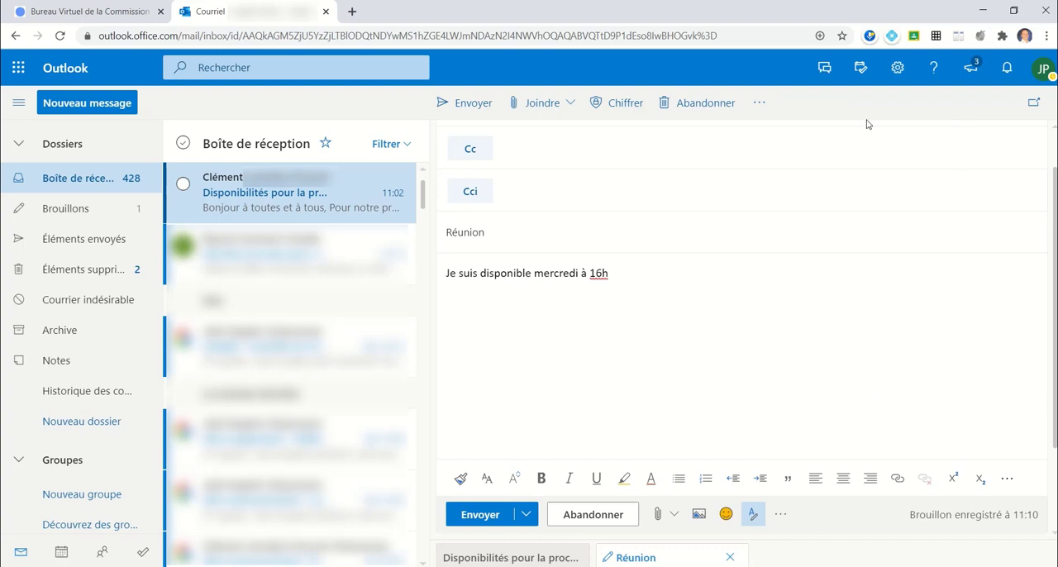
- Open the Outlook quick settings and review the theme, display density, conversation view and reading pane options
{"action": "left_click", "coordinate": [897, 74]}
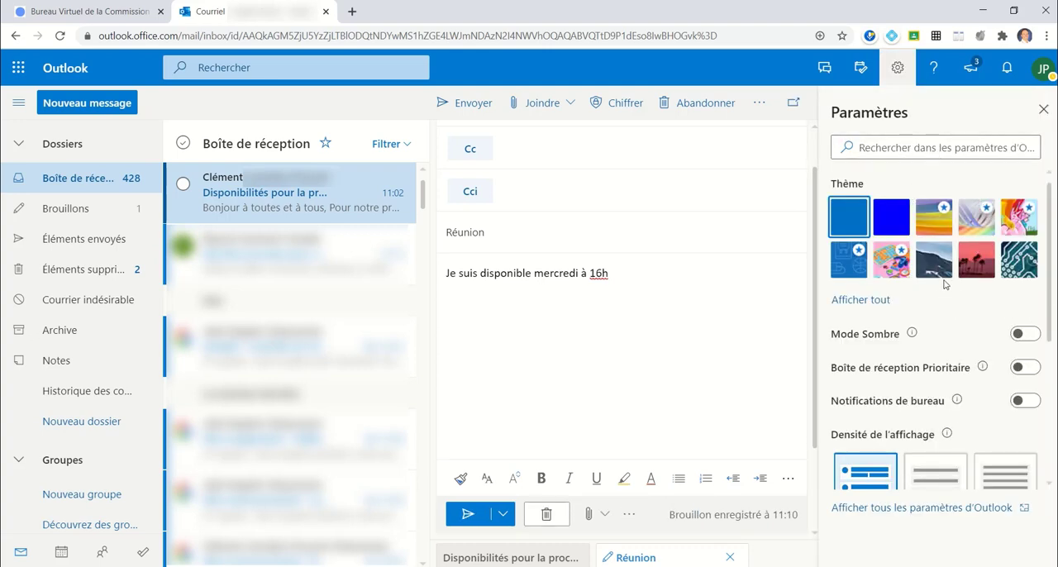
{"action": "scroll", "coordinate": [940, 281], "scroll_direction": "down", "scroll_amount": 3}
{"action": "scroll", "coordinate": [950, 297], "scroll_direction": "down", "scroll_amount": 1}
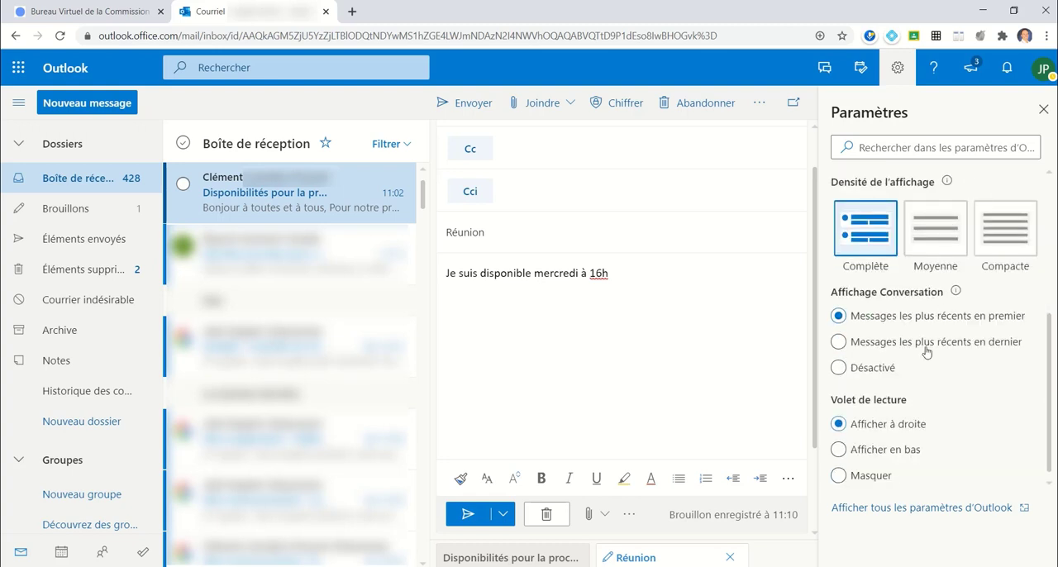
- Open the full Outlook settings and examine all the mail Disposition options, from Boîte de réception Prioritaire to En-têtes de date
{"action": "left_click", "coordinate": [923, 511]}
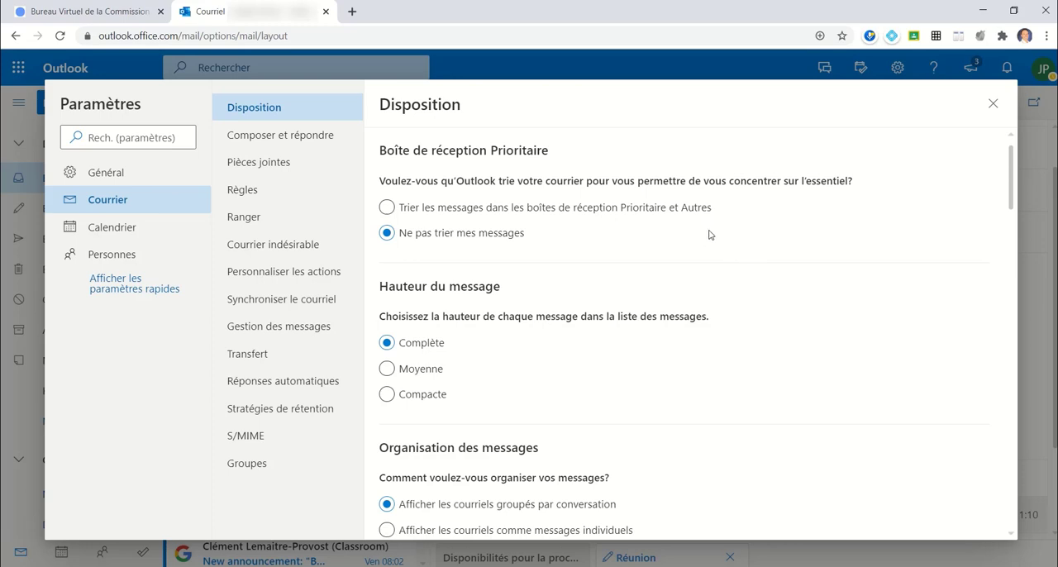
{"action": "scroll", "coordinate": [684, 213], "scroll_direction": "down", "scroll_amount": 4}
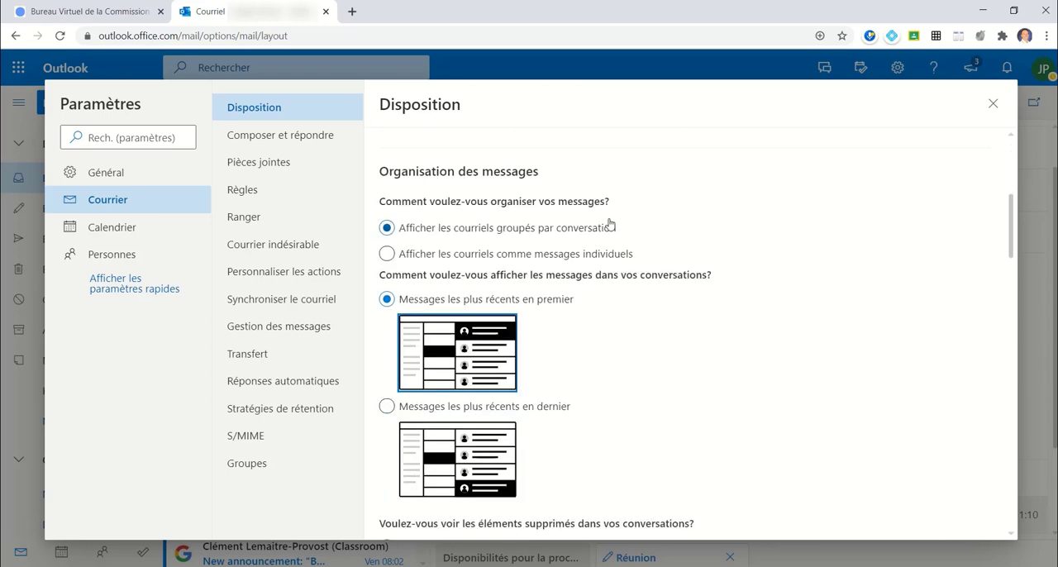
{"action": "scroll", "coordinate": [607, 223], "scroll_direction": "down", "scroll_amount": 1}
{"action": "scroll", "coordinate": [722, 290], "scroll_direction": "down", "scroll_amount": 2}
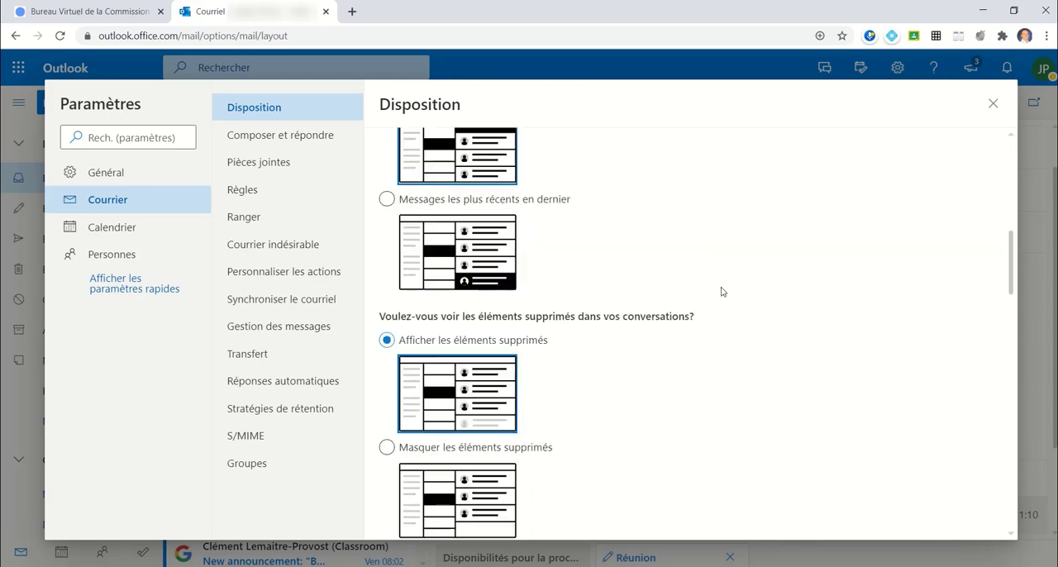
{"action": "scroll", "coordinate": [721, 291], "scroll_direction": "down", "scroll_amount": 8}
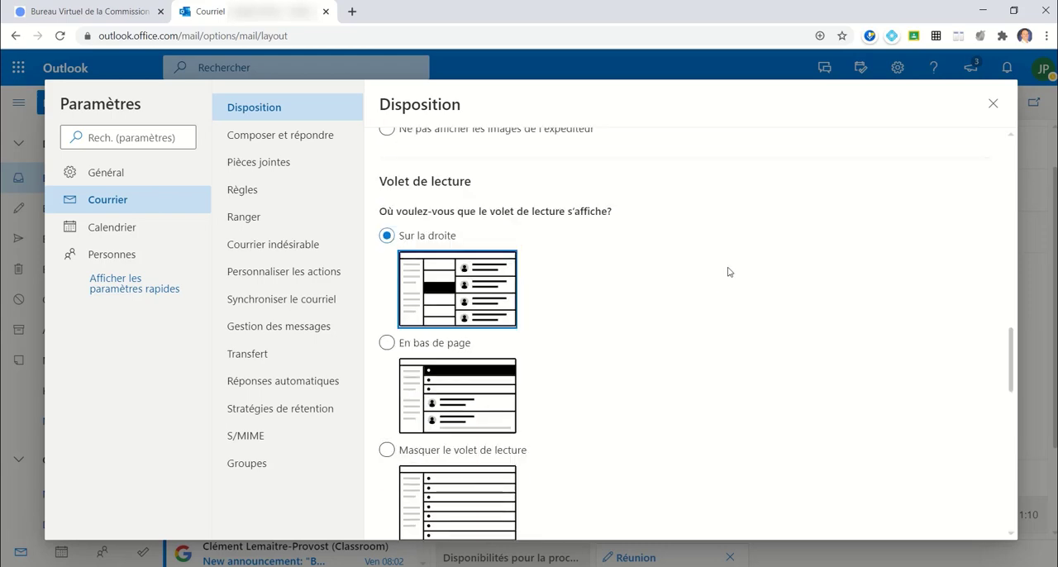
{"action": "scroll", "coordinate": [727, 271], "scroll_direction": "down", "scroll_amount": 6}
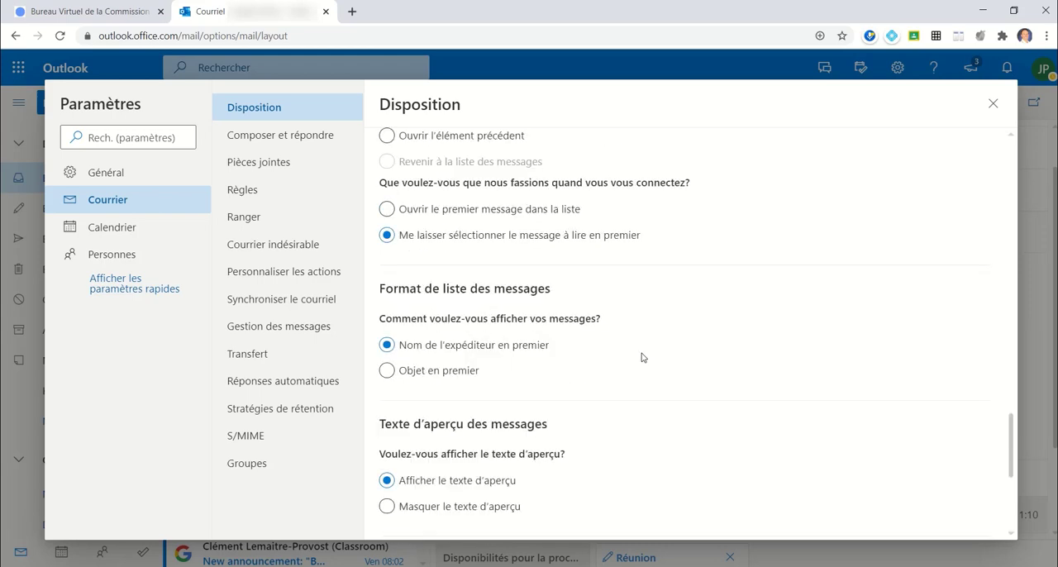
{"action": "scroll", "coordinate": [643, 357], "scroll_direction": "down", "scroll_amount": 1}
{"action": "scroll", "coordinate": [606, 421], "scroll_direction": "down", "scroll_amount": 2}
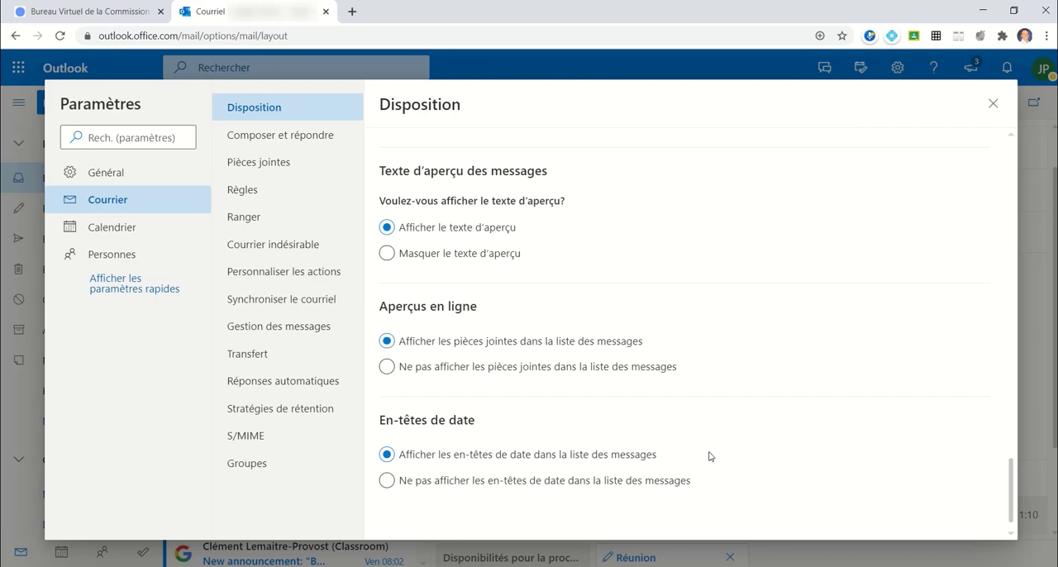
{"action": "scroll", "coordinate": [708, 455], "scroll_direction": "up", "scroll_amount": 15}
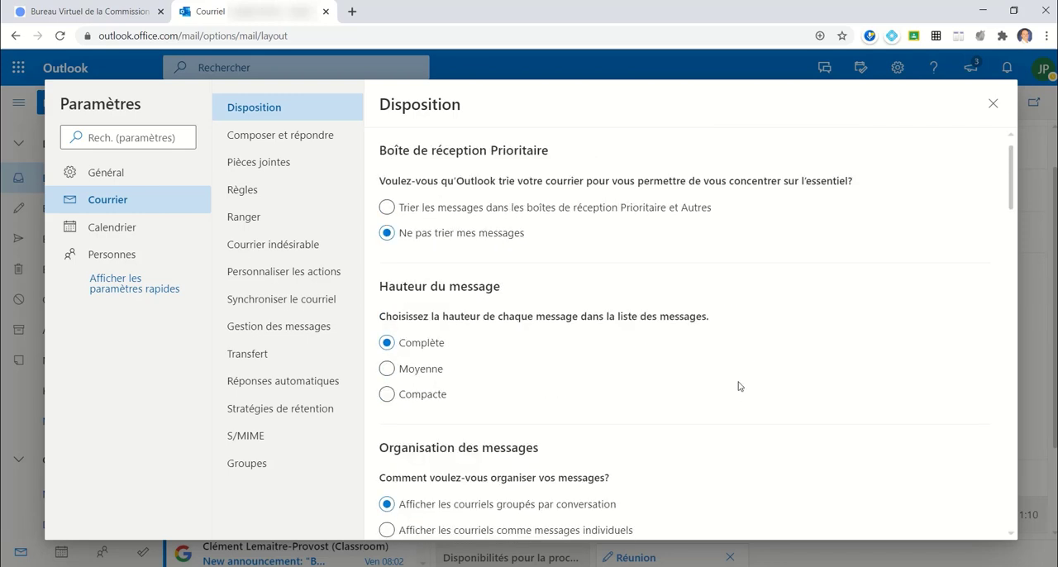
- Review the electronic signature options in the Composer et répondre mail settings and close the settings
{"action": "left_click", "coordinate": [270, 139]}
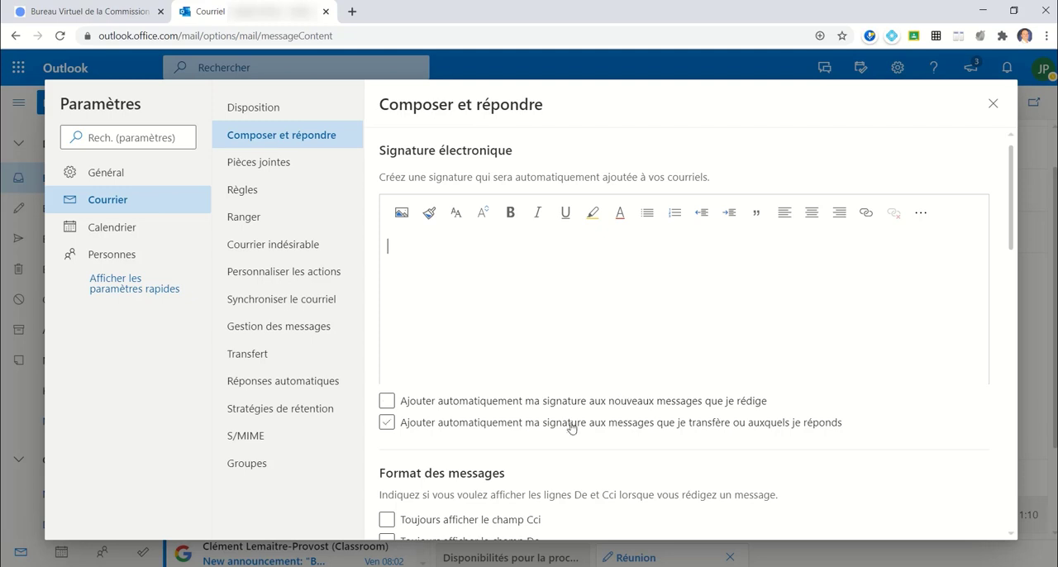
{"action": "left_click", "coordinate": [992, 103]}
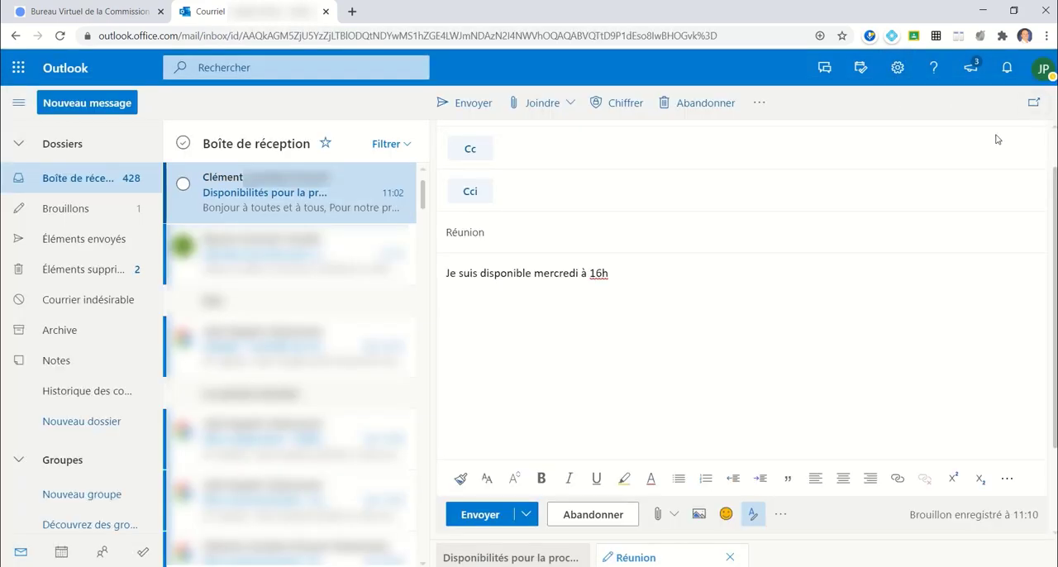
- View the Mon compte options for the signed-in account, such as profile, other mailbox and sign-out, and close them
{"action": "left_click", "coordinate": [1041, 73]}
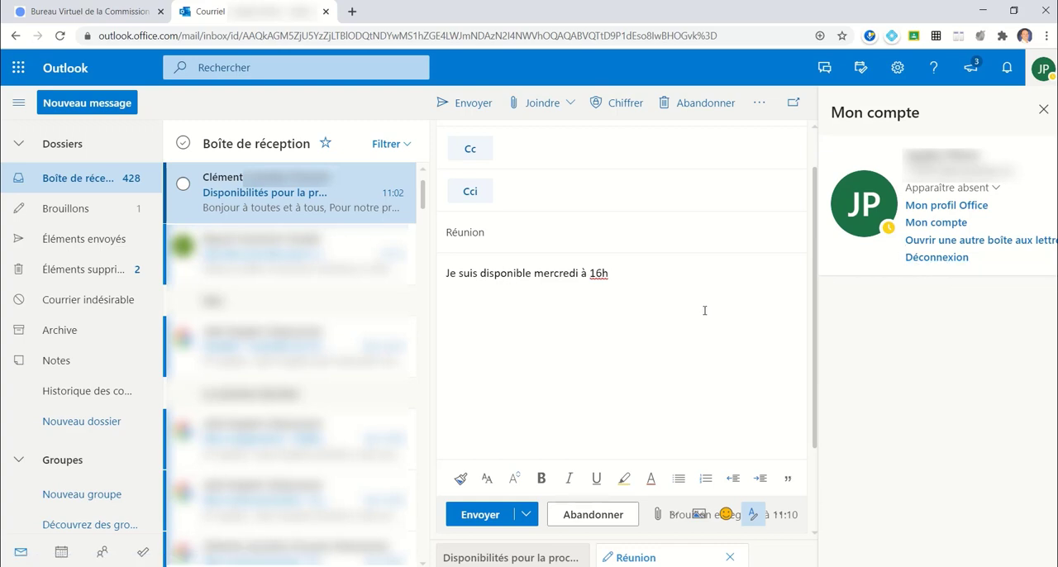
{"action": "left_click", "coordinate": [1043, 109]}
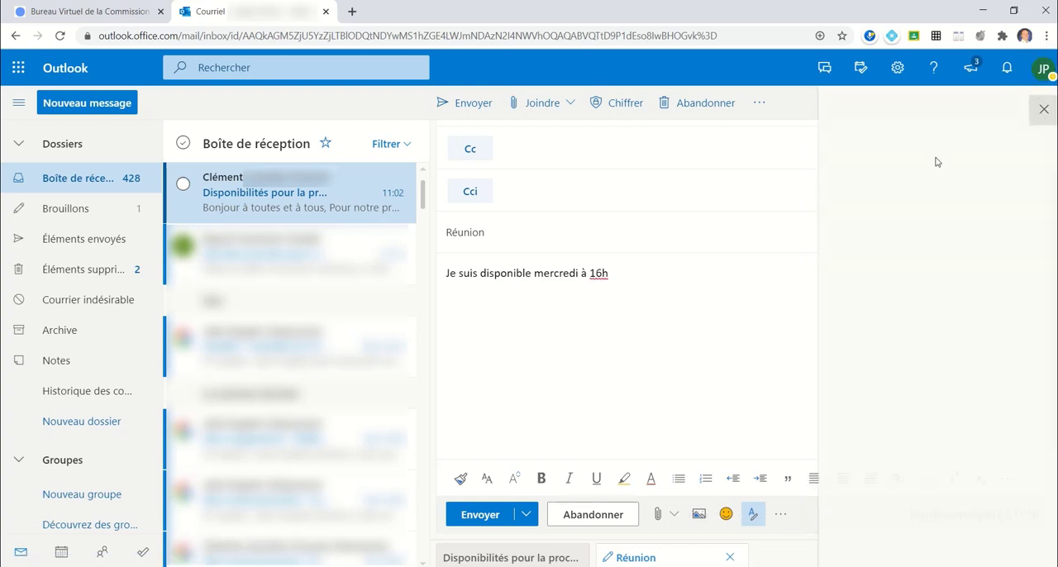